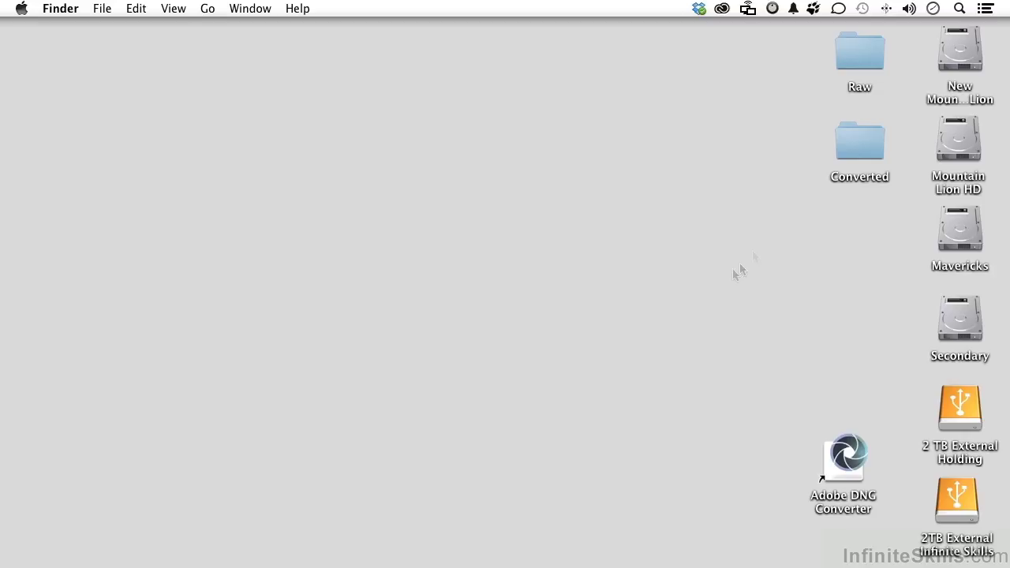
Look at the camera raw files in the Raw folder on the desktop, and close its window.
double_click(853, 51)
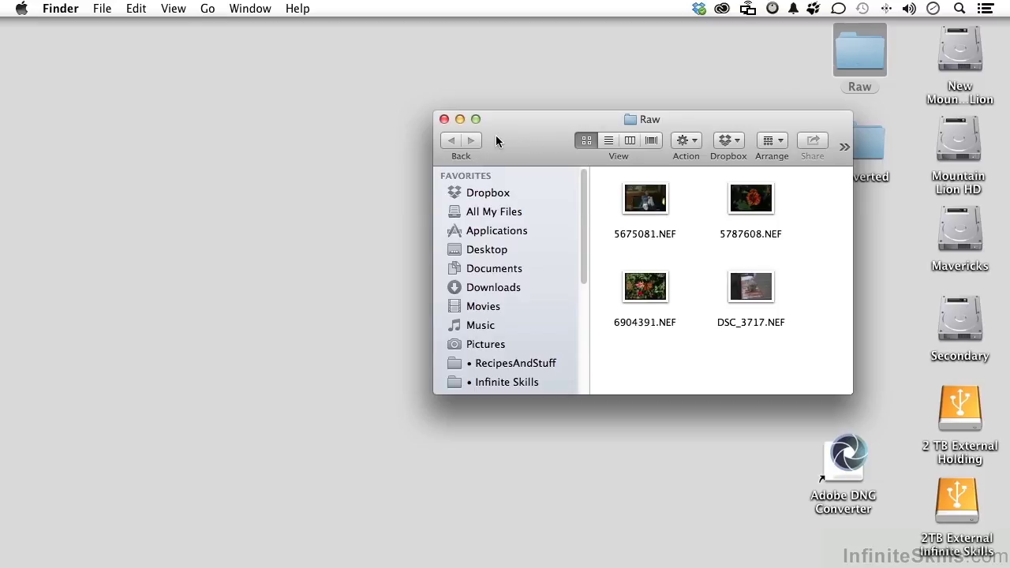
click(445, 119)
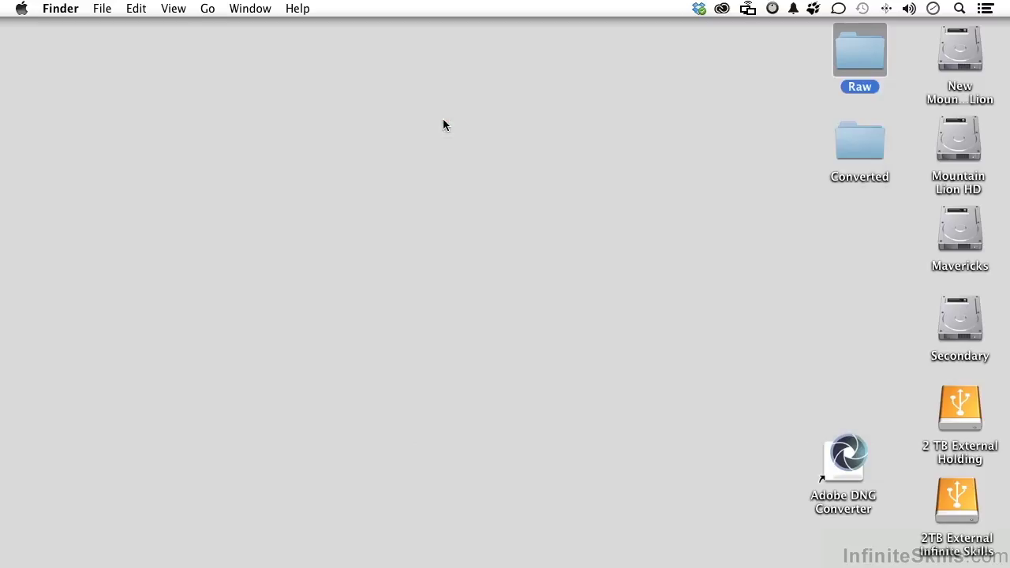
click(633, 126)
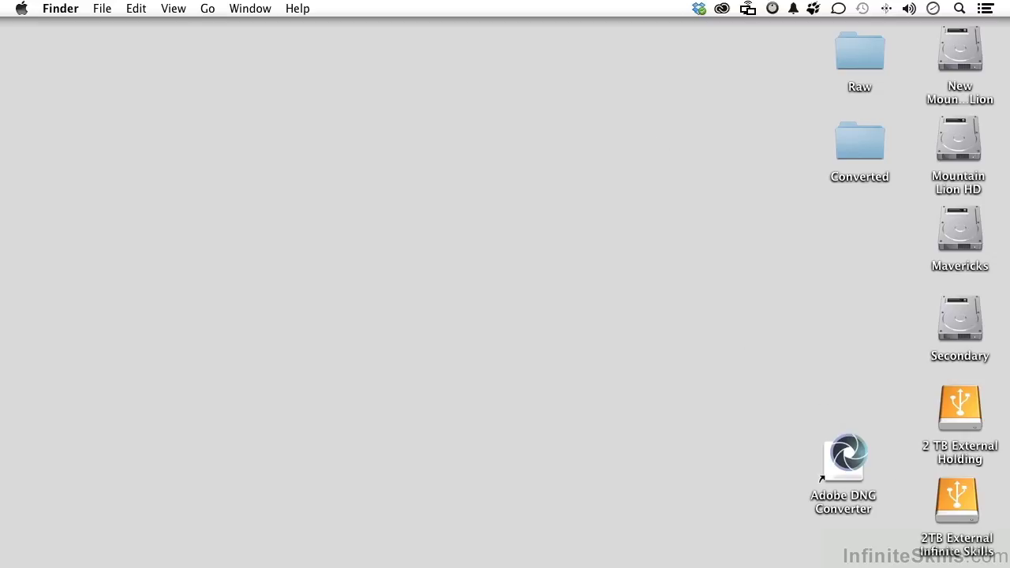
Switch to the Adobe website in Safari, search it for "dng" to look up the DNG Converter downloads, and hide the browser.
mouse_move(958, 564)
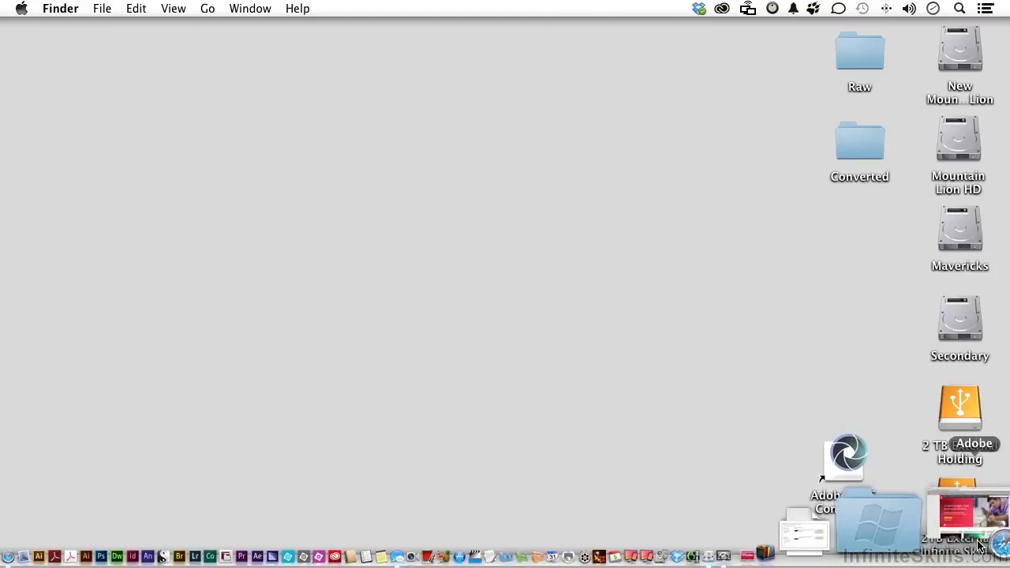
click(979, 547)
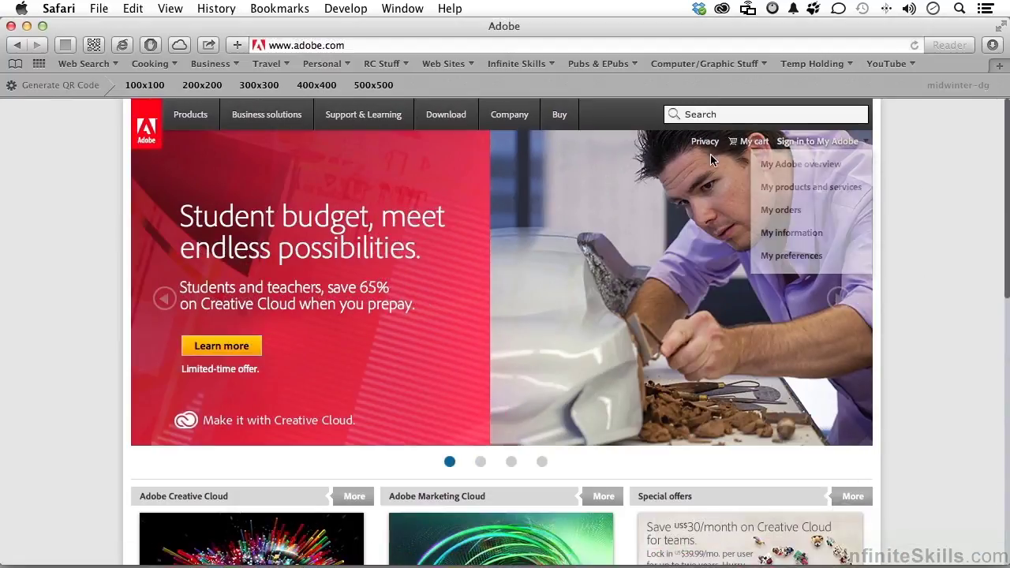
click(705, 116)
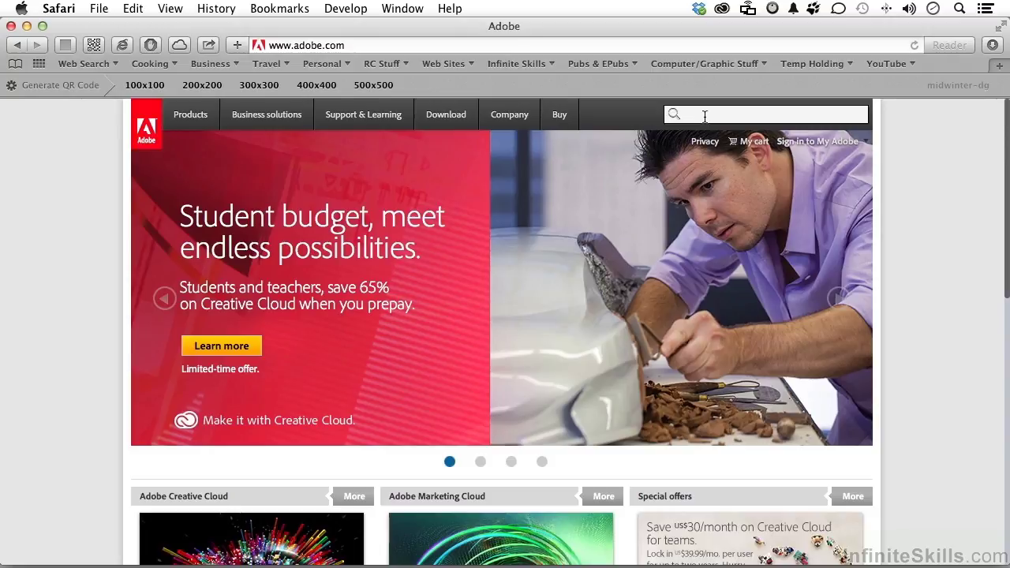
text(dng)
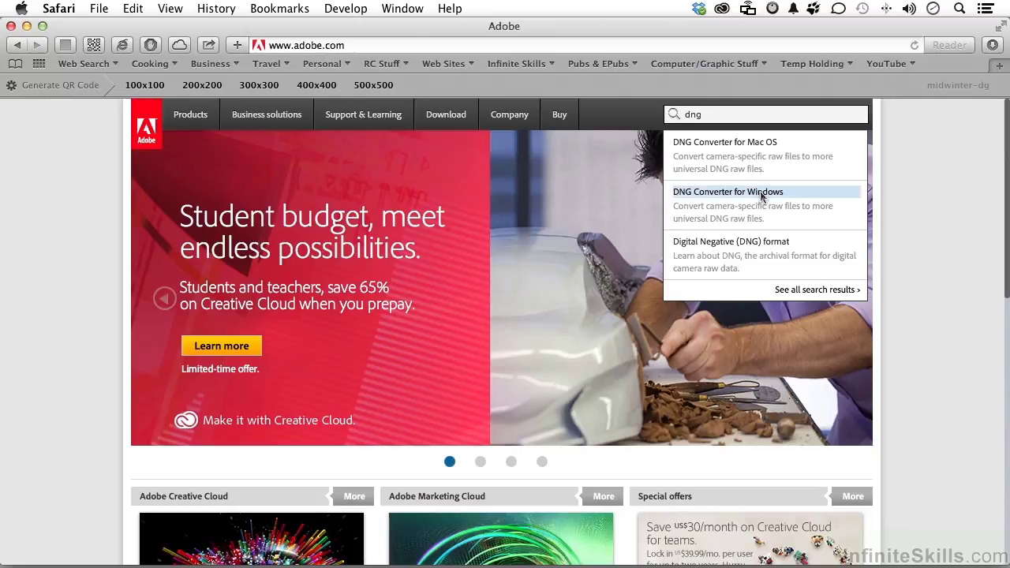
click(930, 192)
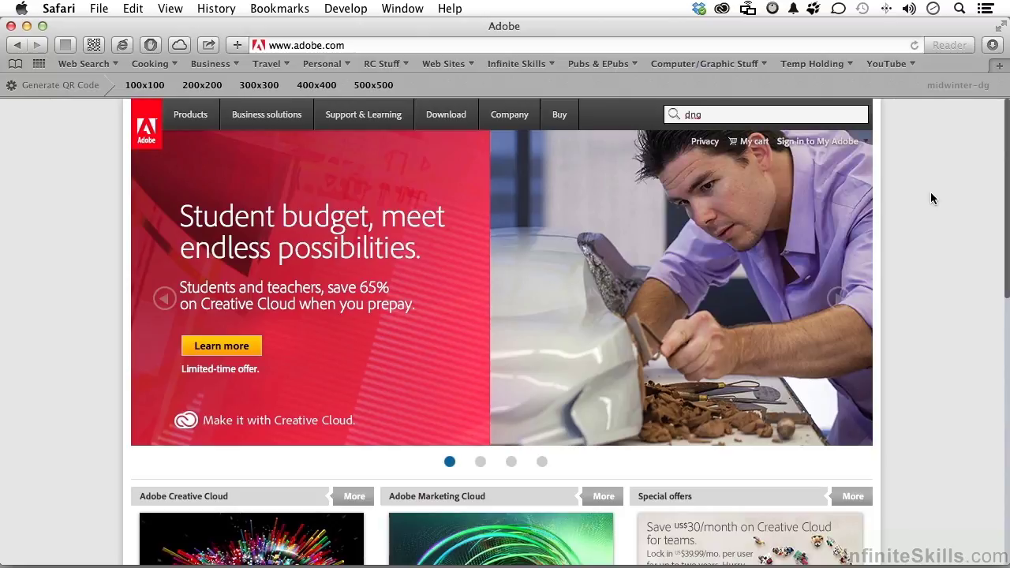
key(super+h)
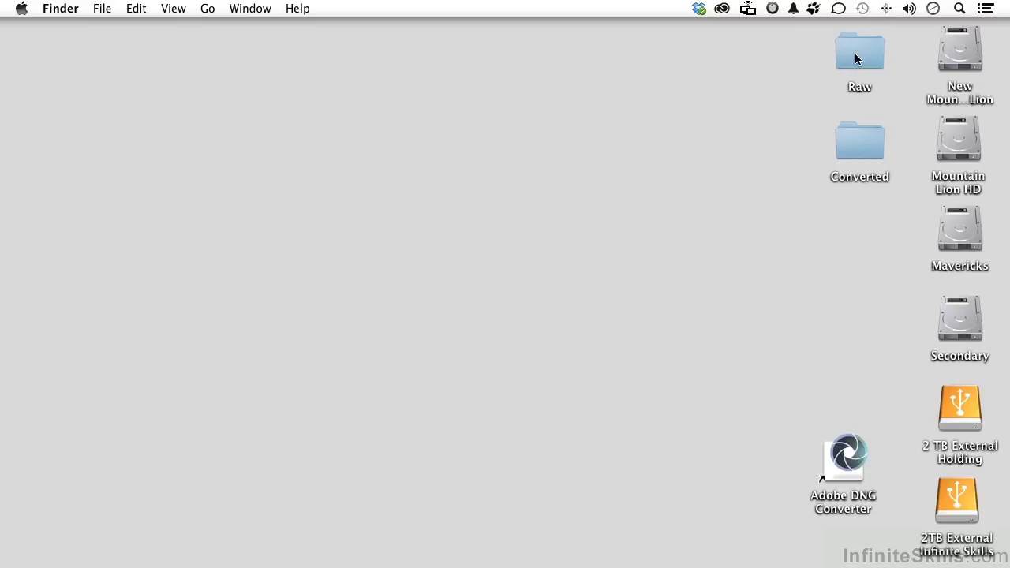
Launch Adobe DNG Converter and choose the desktop's Raw folder as the source of the images to convert.
double_click(843, 468)
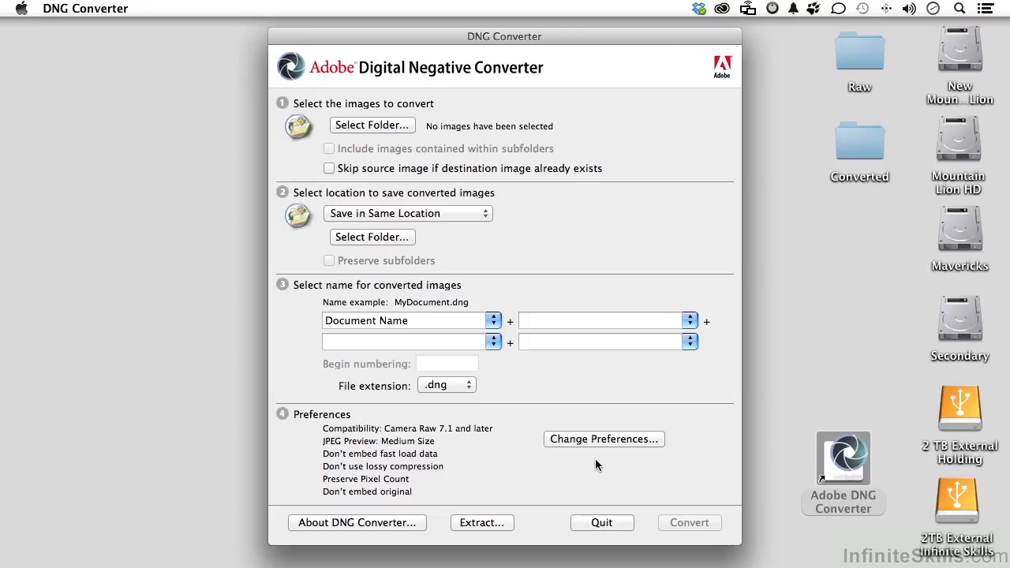
click(392, 127)
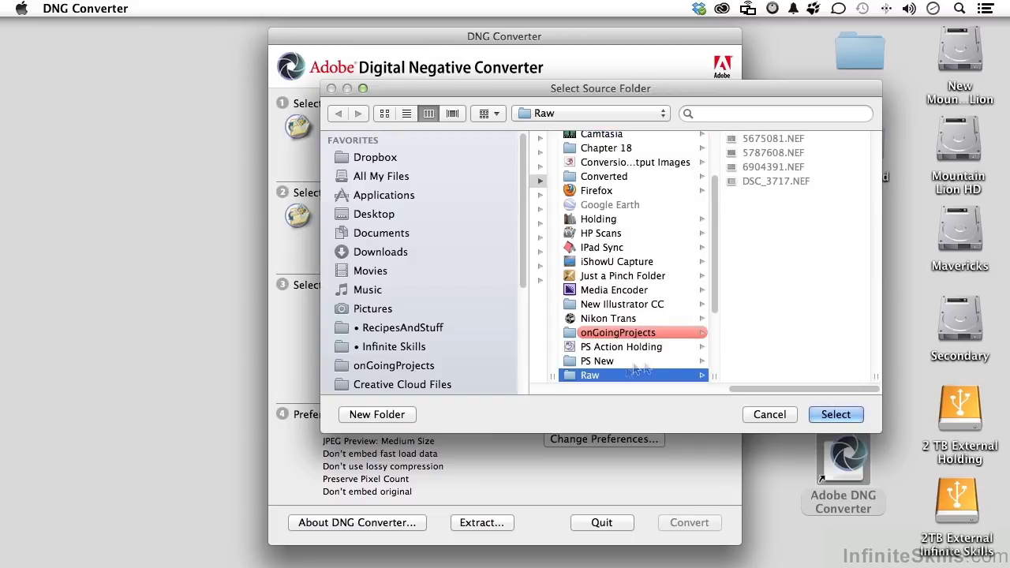
click(837, 415)
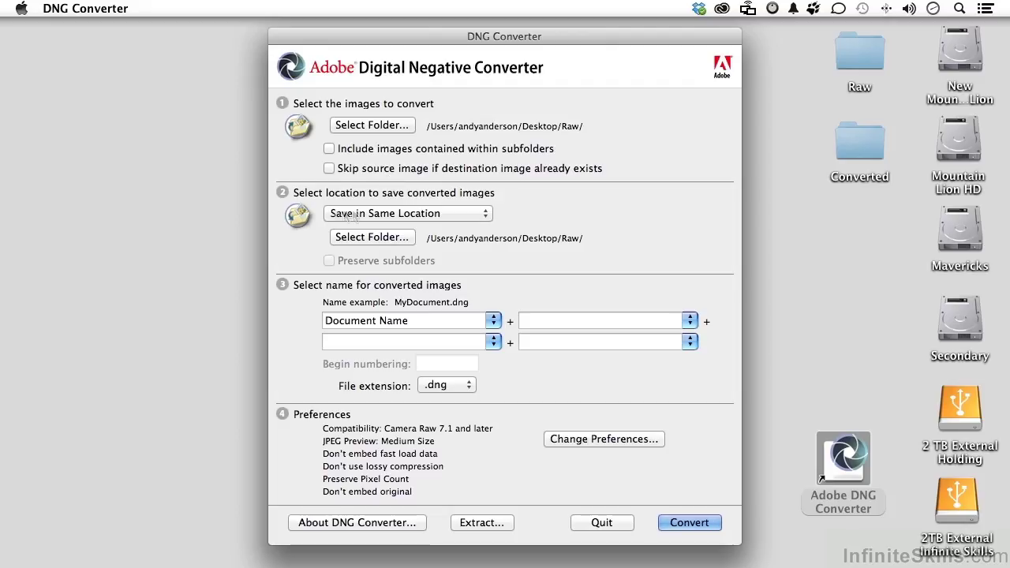
Set the converted images to save in a new location, the Converted folder on the desktop.
click(389, 216)
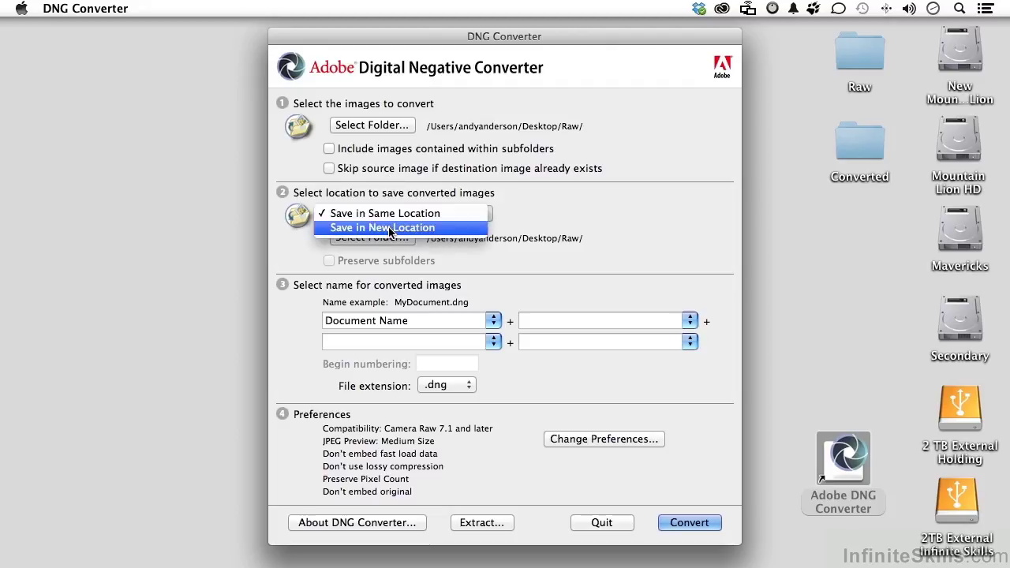
click(388, 228)
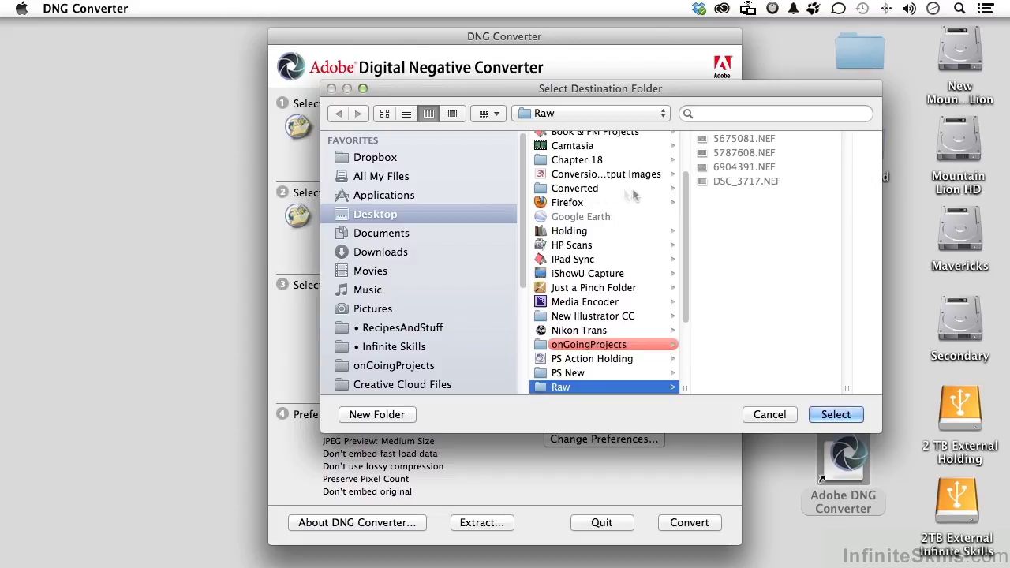
click(583, 193)
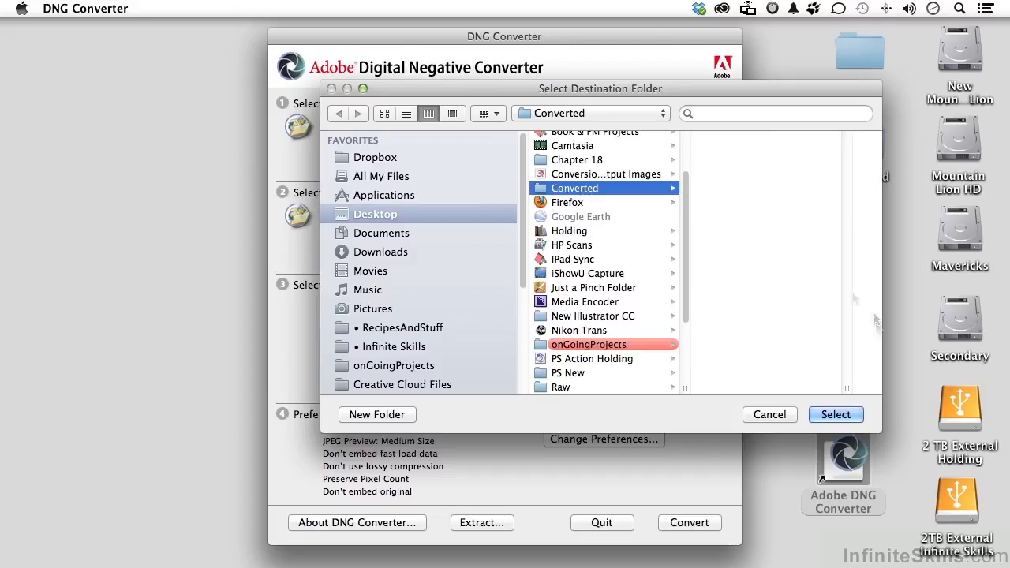
click(838, 414)
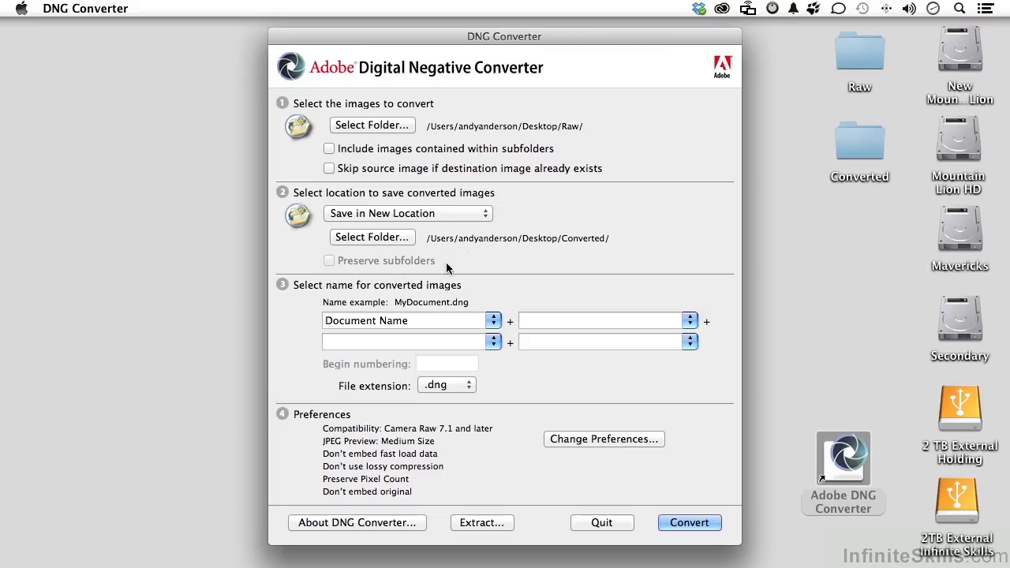
Name the converted images "converted" followed by a 3 Digit Serial Number, with the lowercase .dng file extension.
click(492, 321)
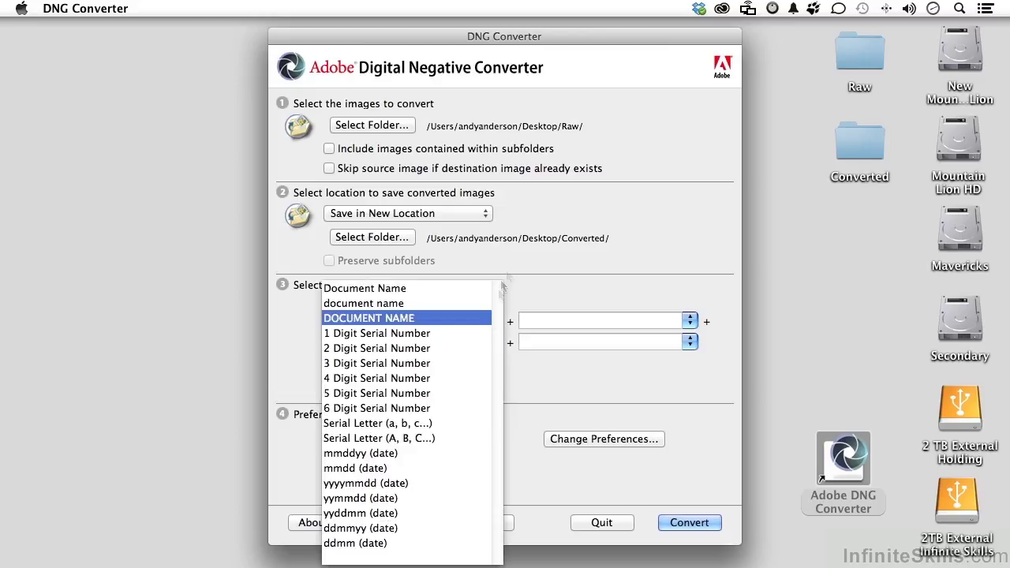
click(490, 319)
text(converted)
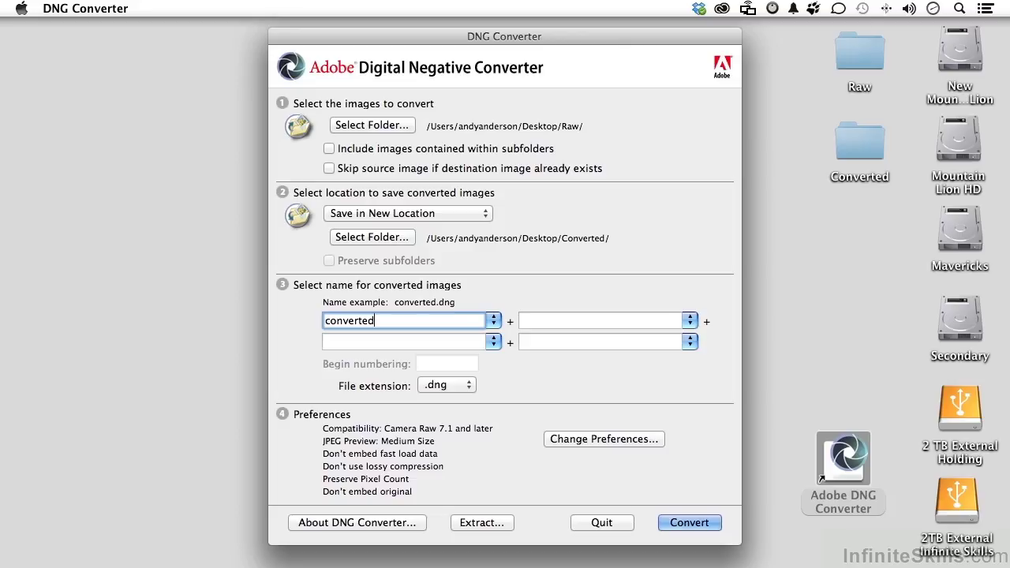
click(692, 319)
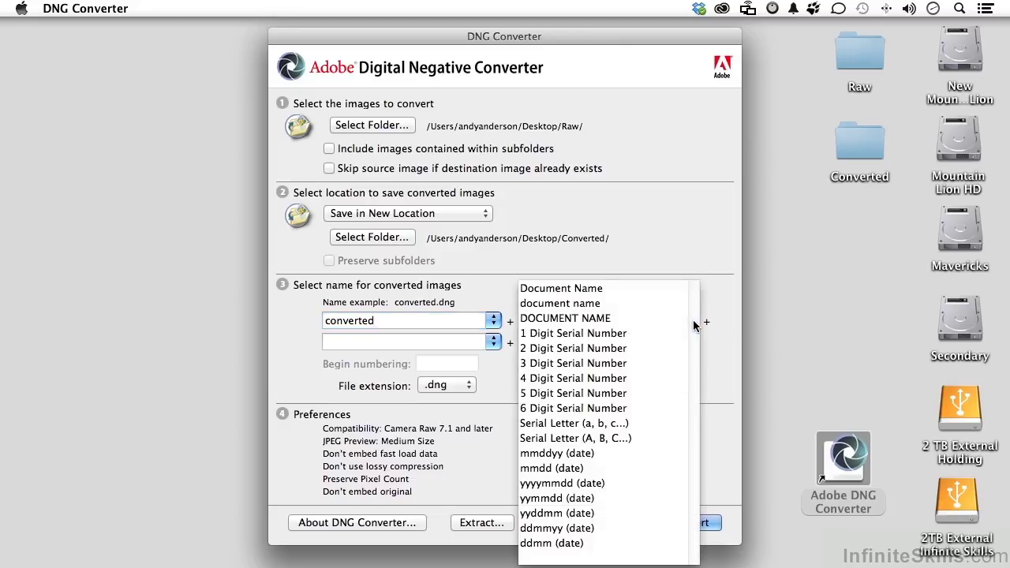
click(618, 363)
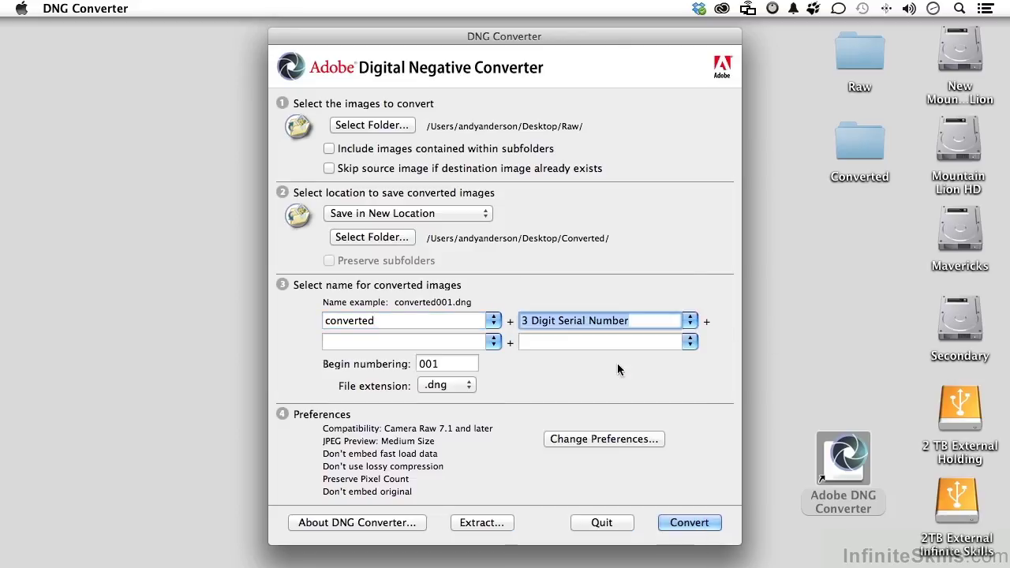
click(450, 386)
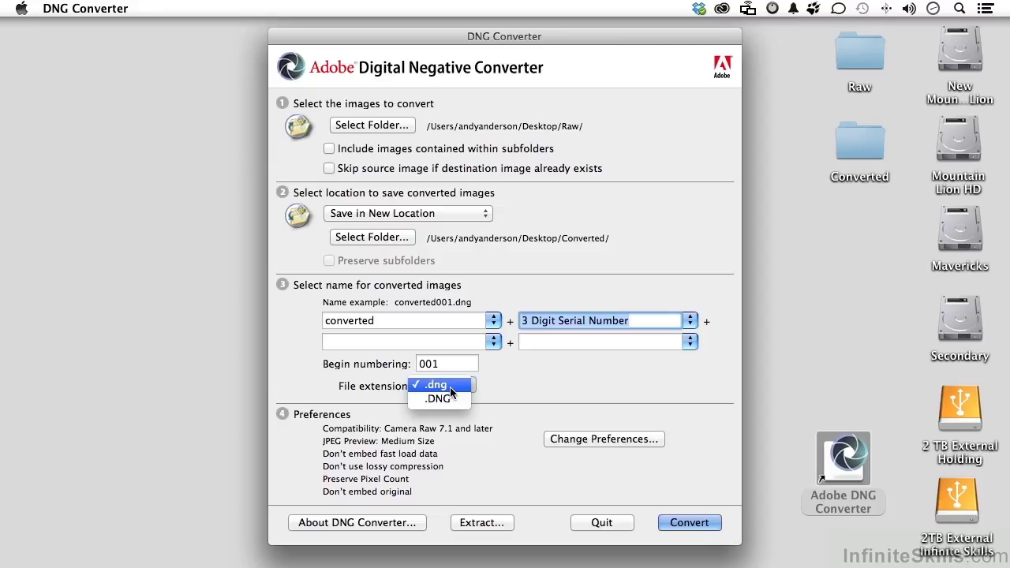
click(523, 377)
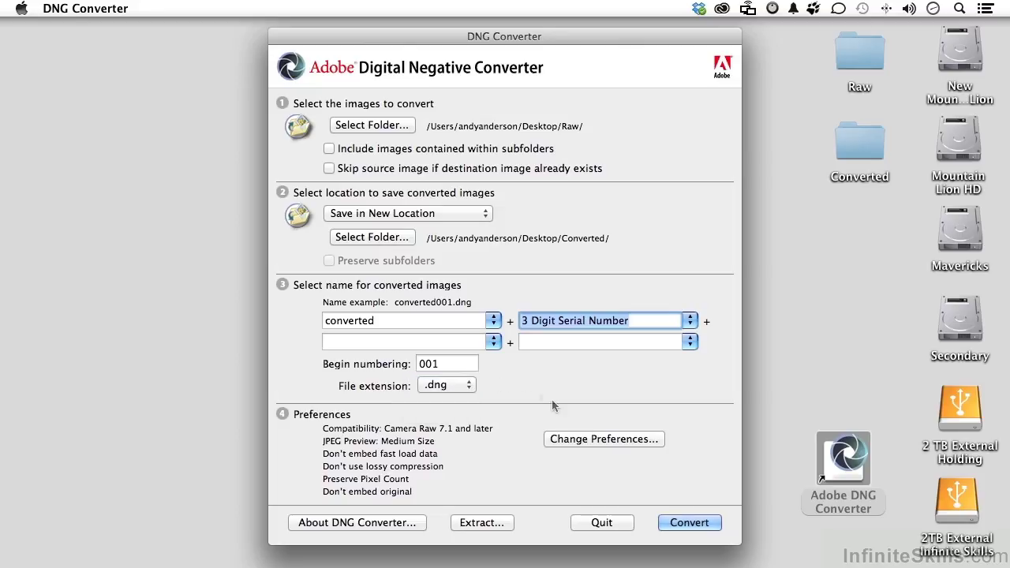
In the conversion preferences, set the JPEG preview to Full Size and enable embedding of fast load data.
click(590, 440)
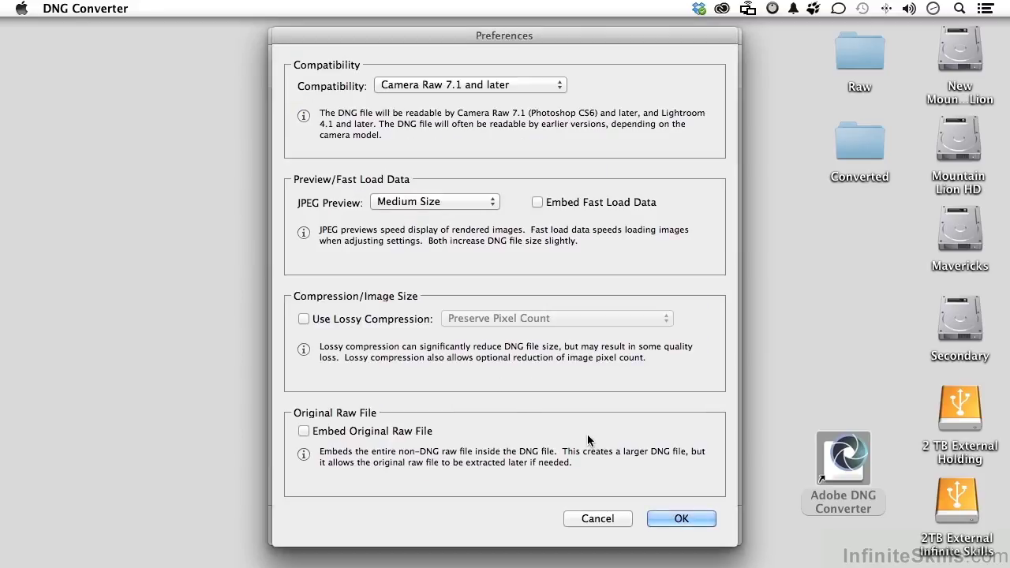
click(408, 84)
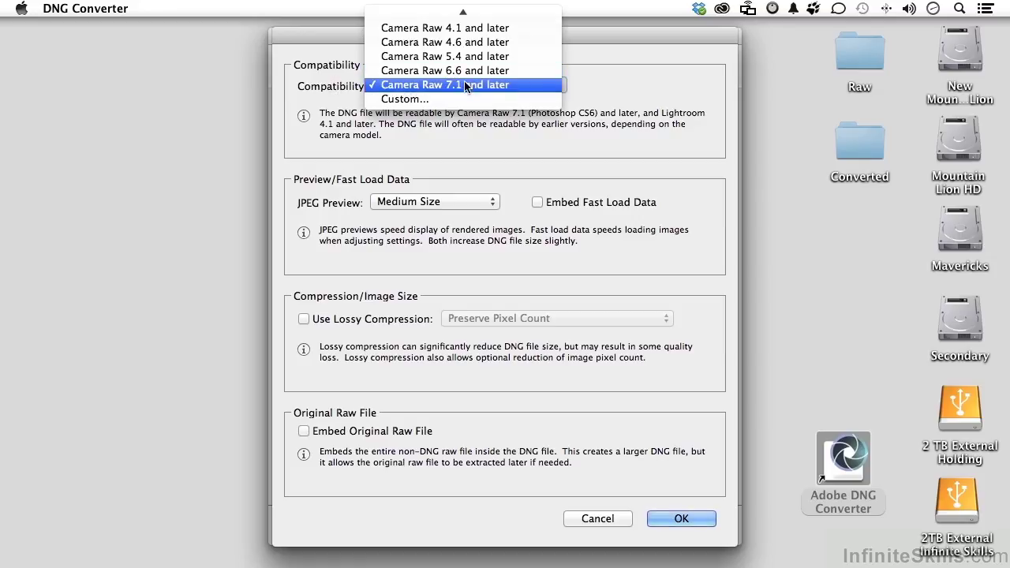
click(602, 71)
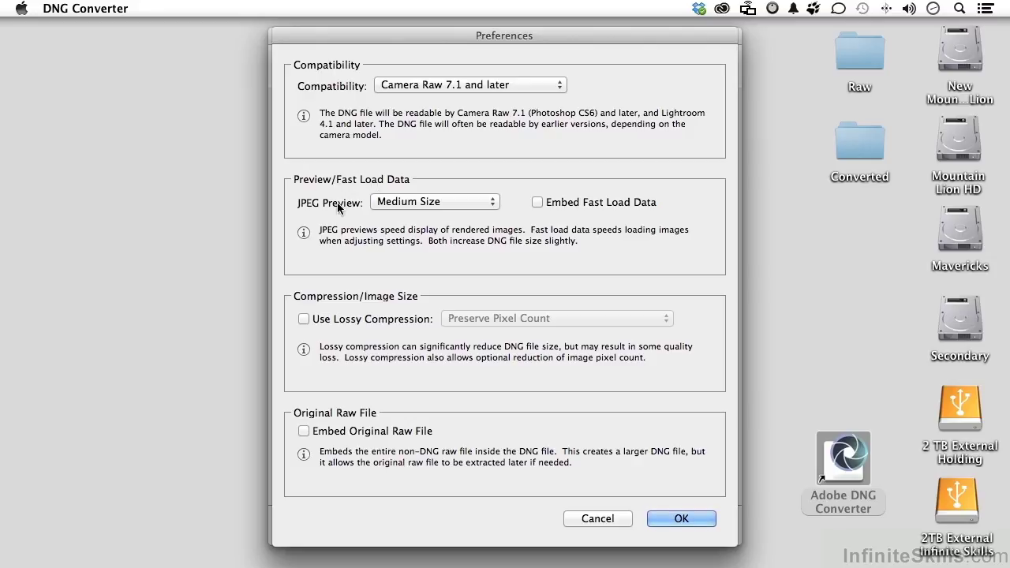
click(383, 202)
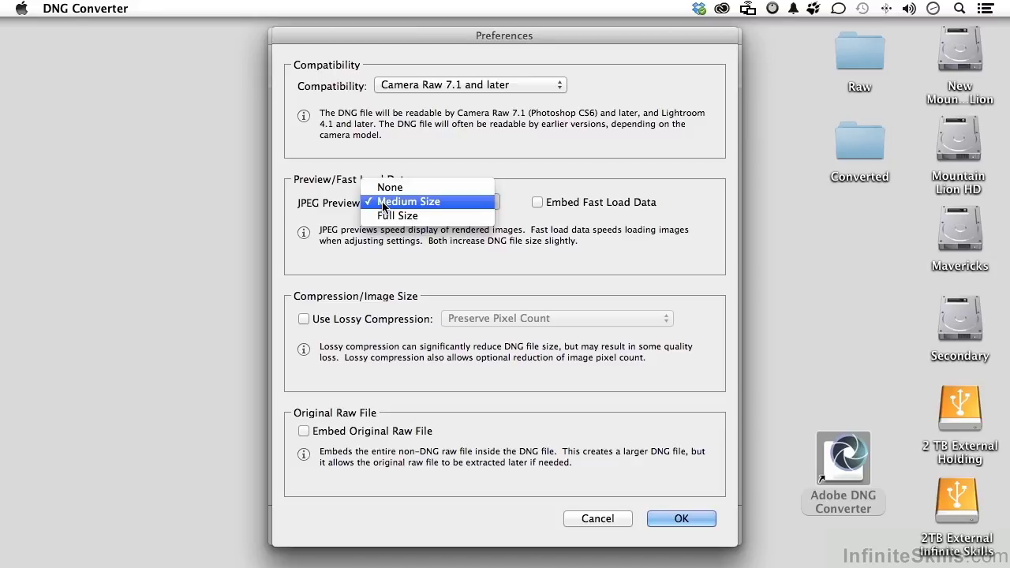
click(387, 217)
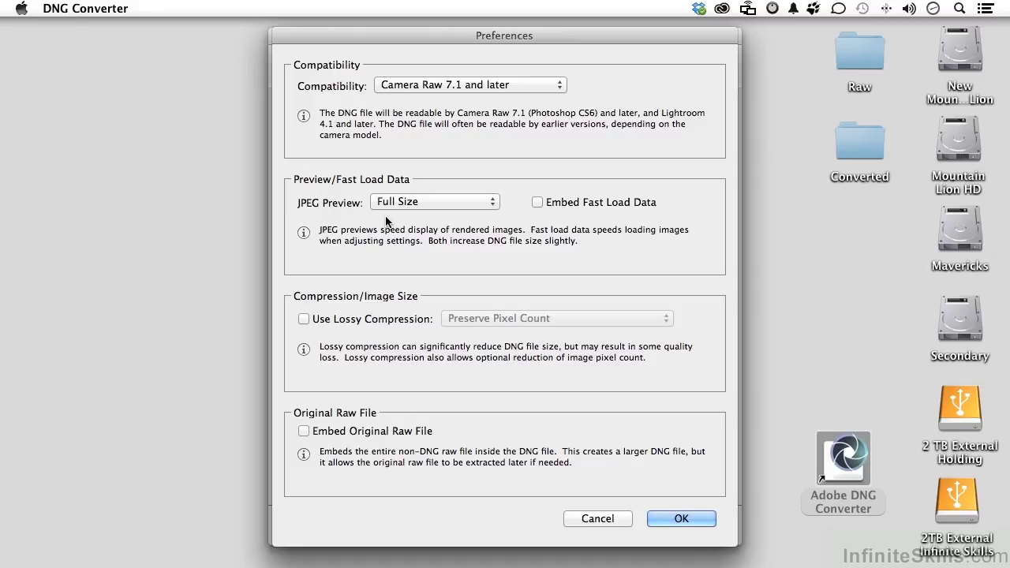
click(537, 203)
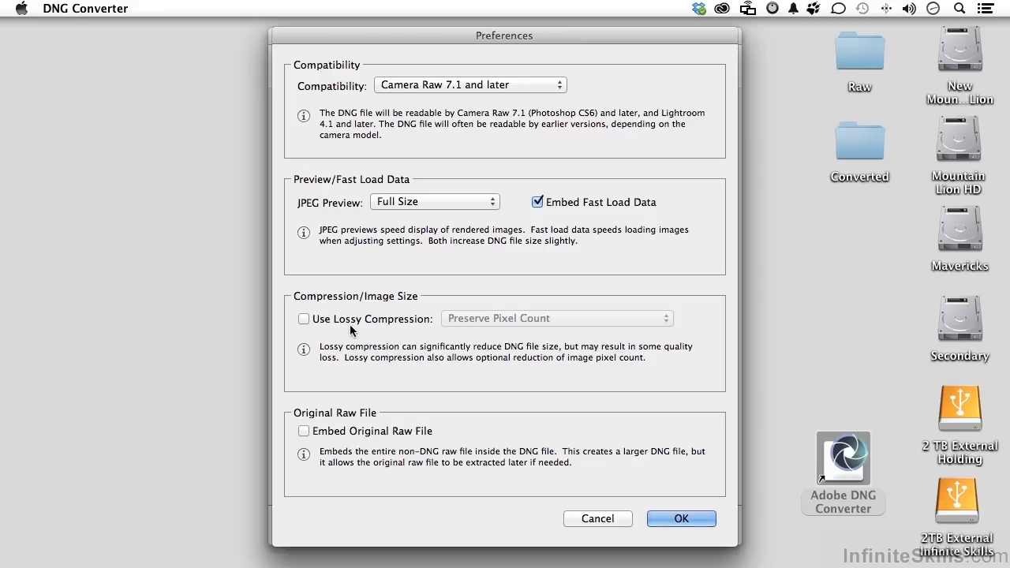
click(304, 320)
click(462, 321)
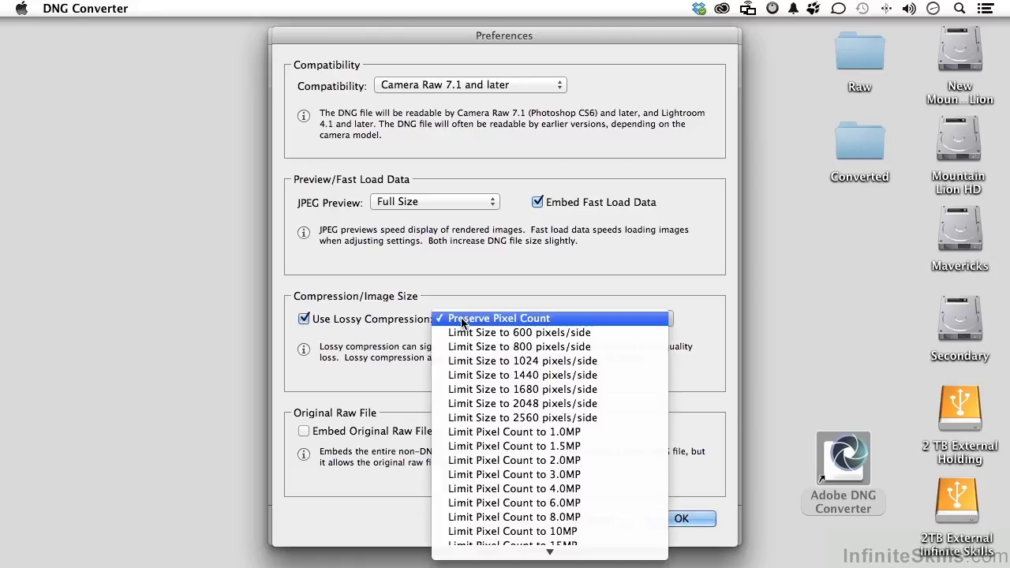
click(461, 288)
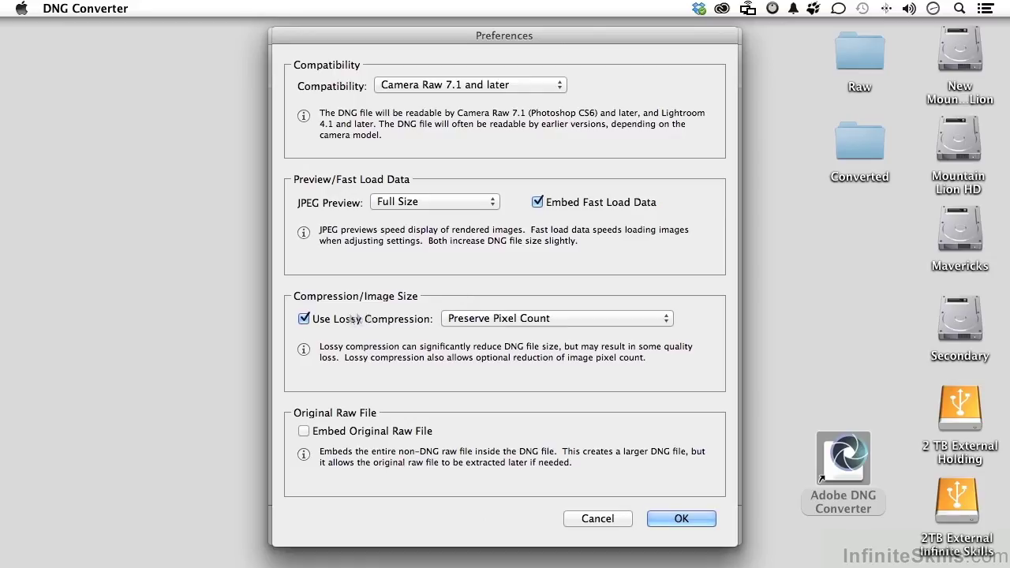
click(306, 320)
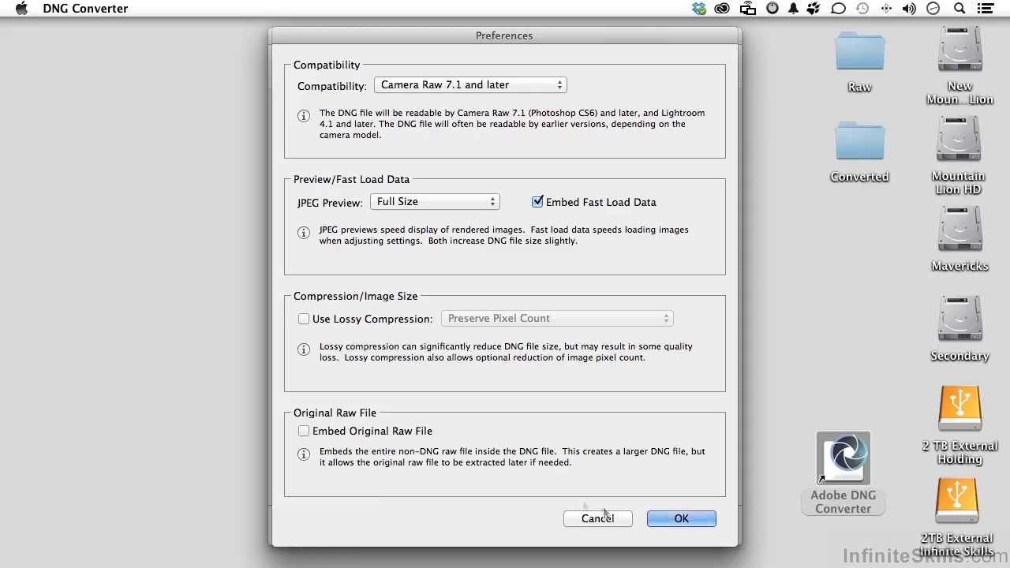
Accept the preferences and convert the raw images to DNG, quitting the converter when the conversion is done.
click(678, 521)
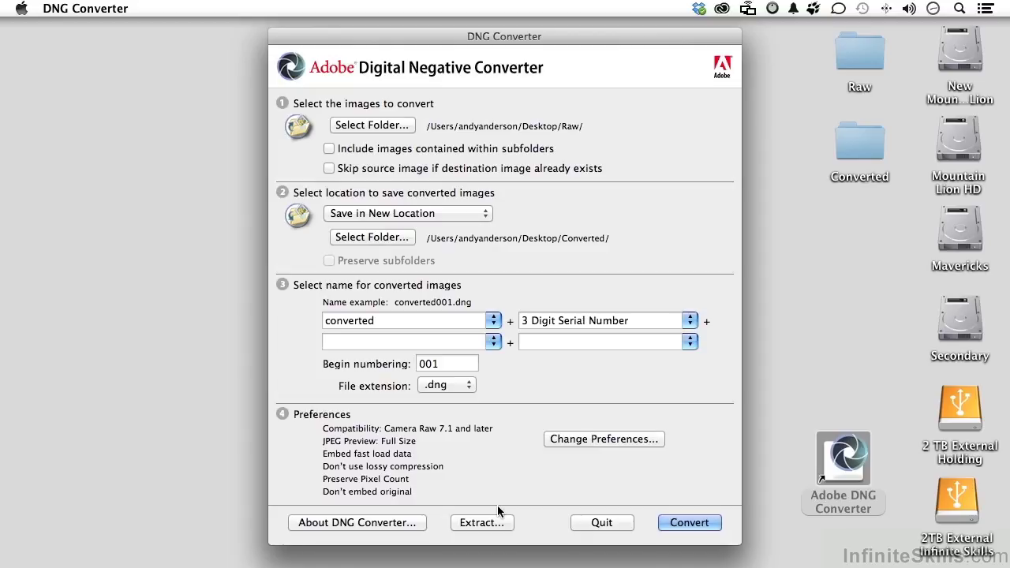
click(686, 523)
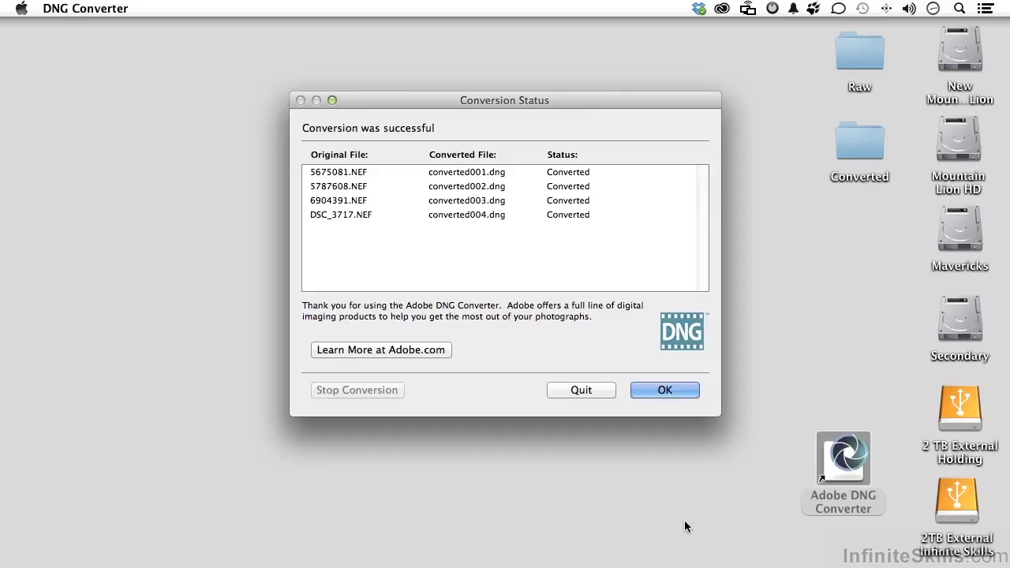
click(656, 391)
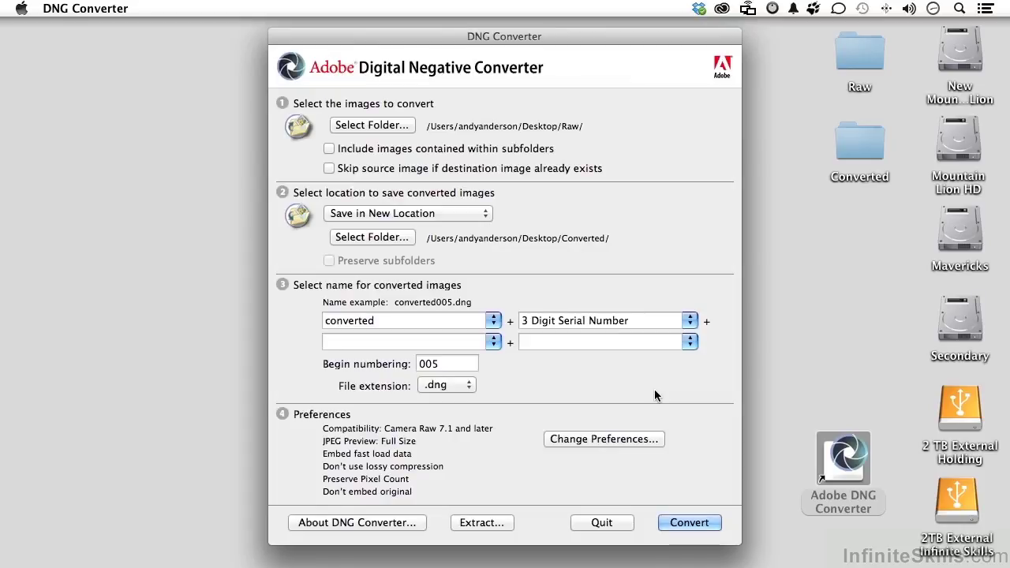
click(600, 525)
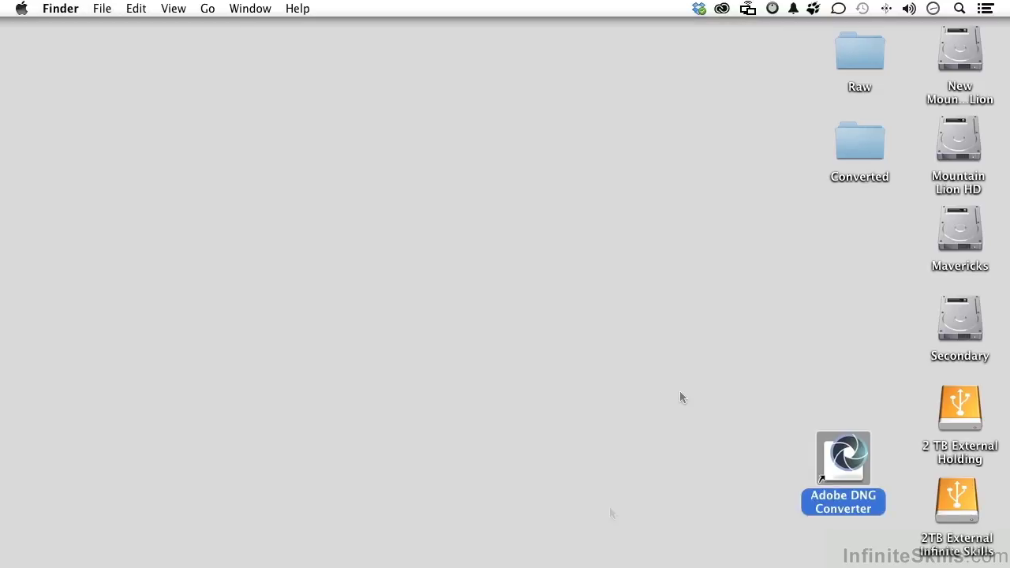
Open the Raw and Converted folders side by side to compare the original NEF files with the DNG files.
double_click(856, 52)
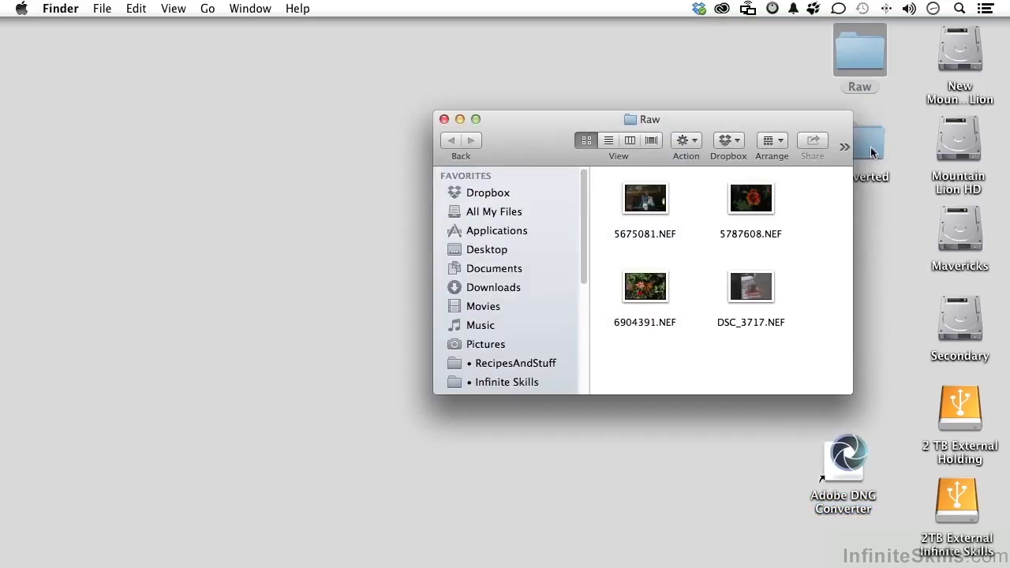
double_click(871, 148)
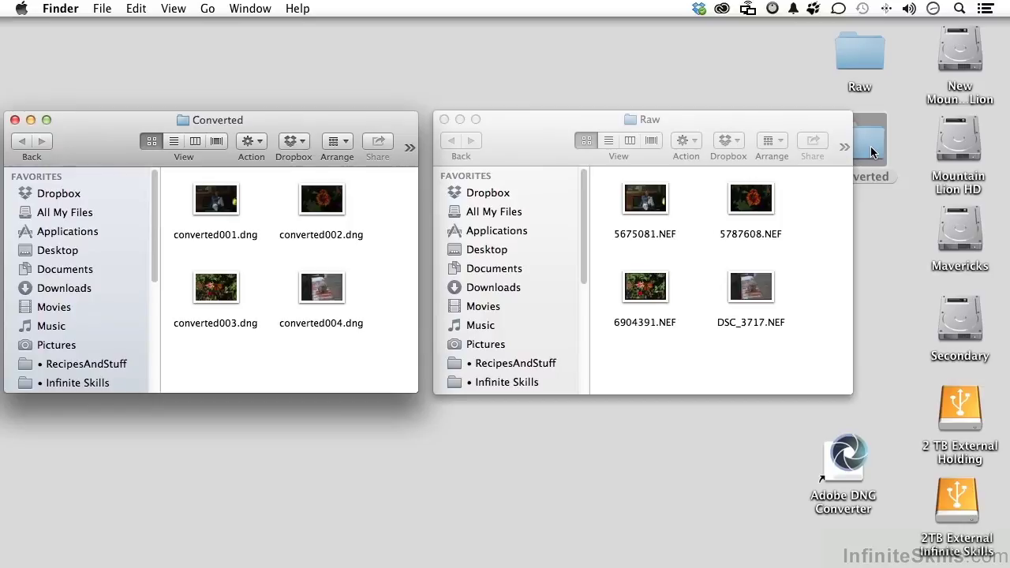